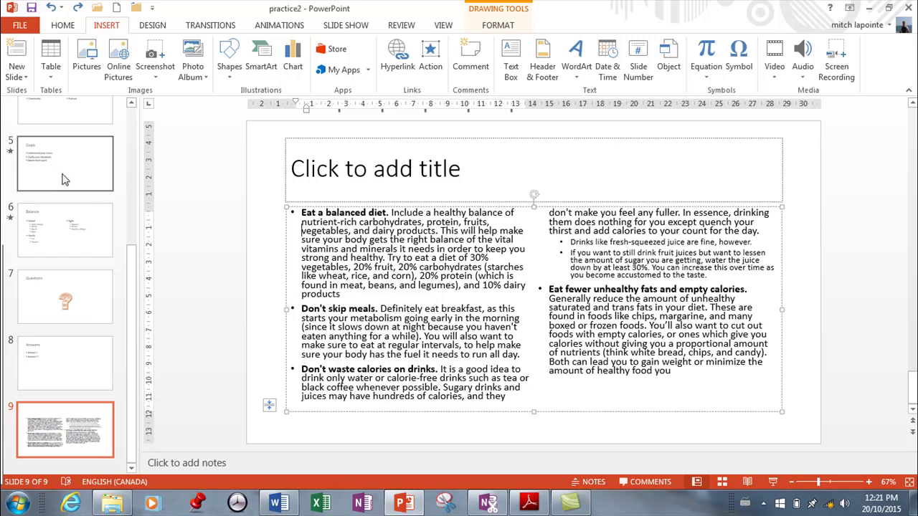
Enter the text "Back to top" in the empty text box below the bullet list on slide 9
scroll(54, 178, up, 5)
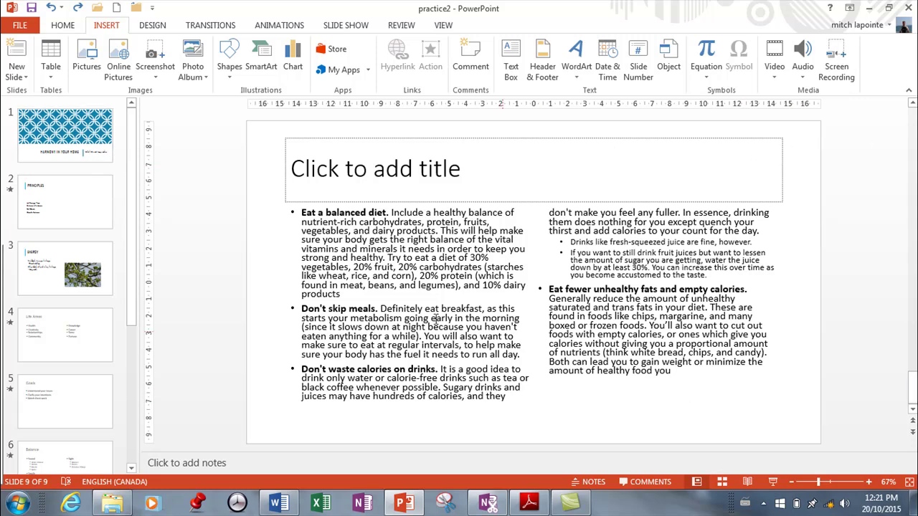
double_click(342, 213)
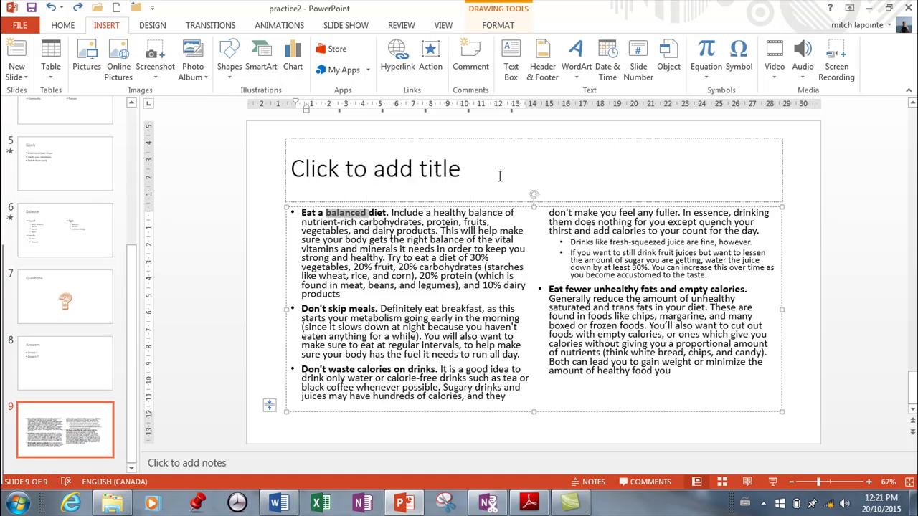
click(323, 424)
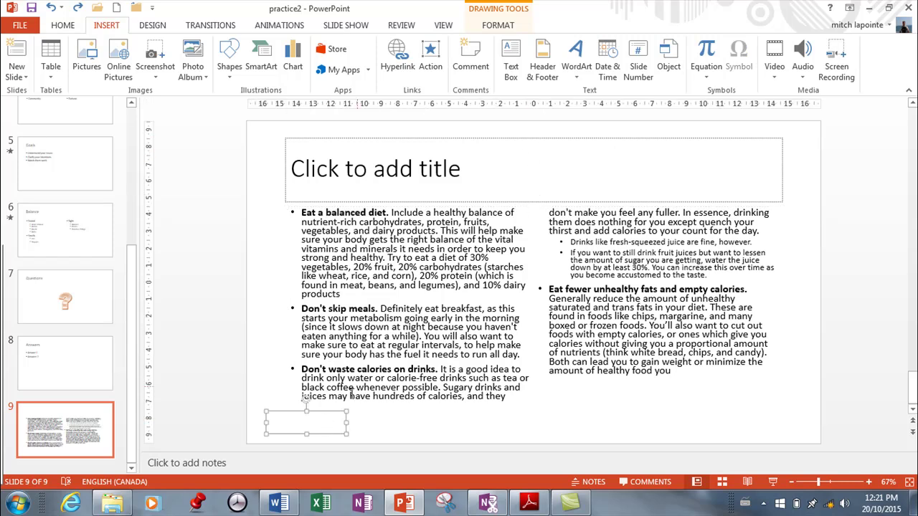
right_click(316, 424)
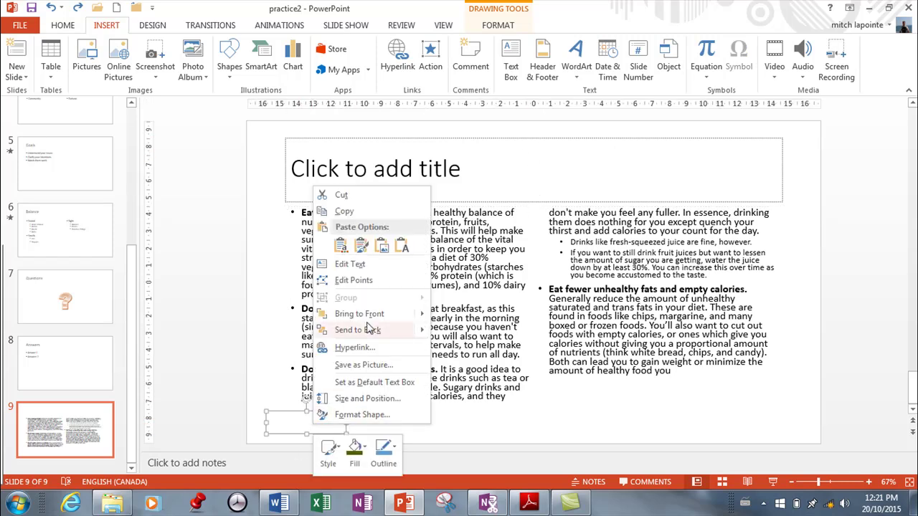
click(372, 266)
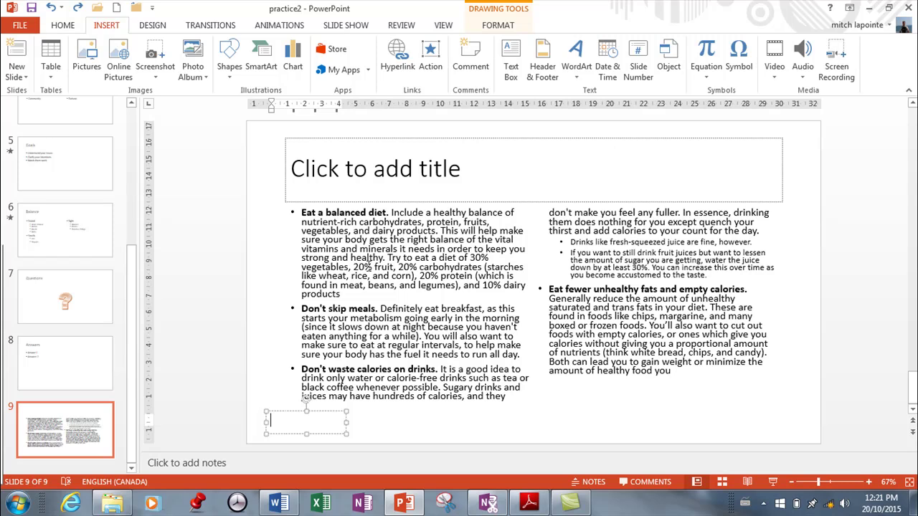
text(Baac)
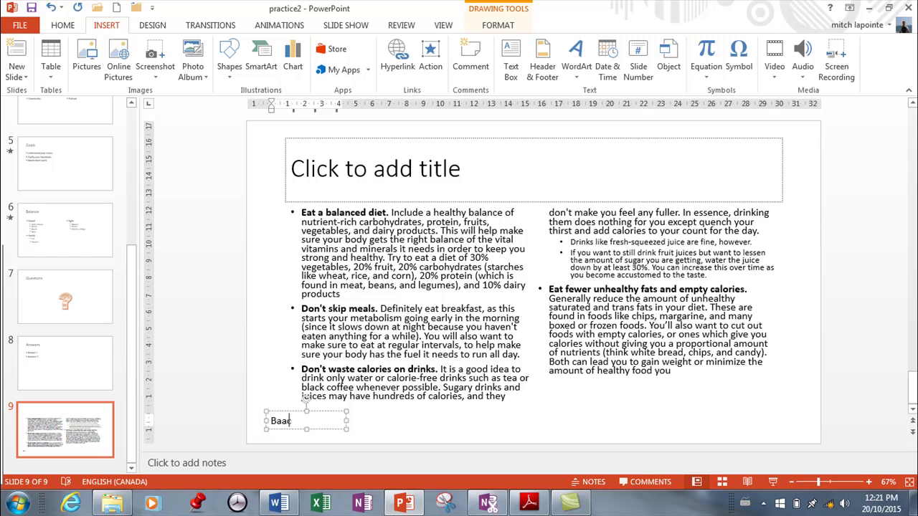
text(k to top)
click(282, 420)
key(BackSpace)
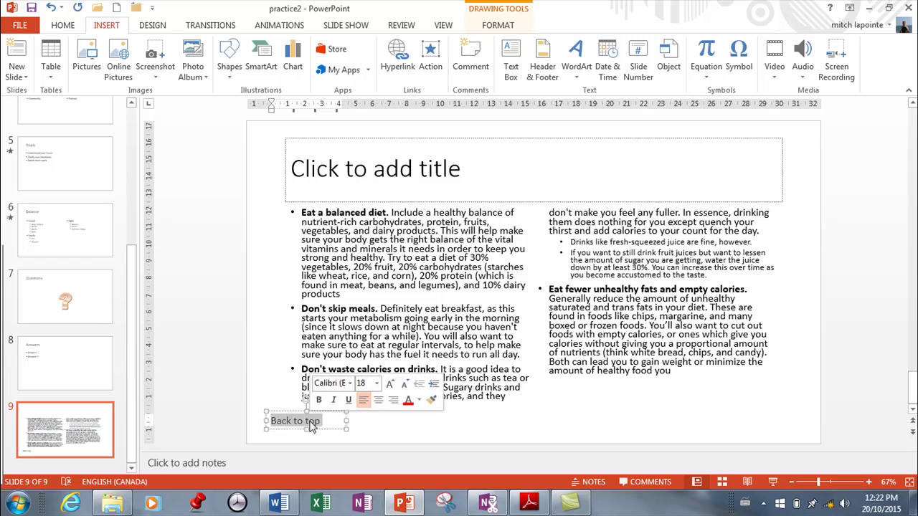
Insert a hyperlink on the "Back to top" text that links to Slide 9 in this document
click(294, 412)
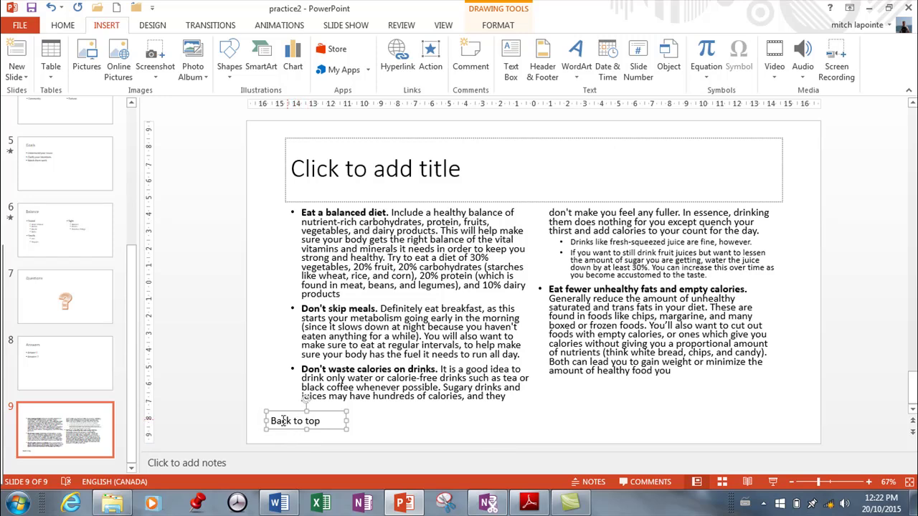
drag(272, 421, 321, 422)
click(400, 53)
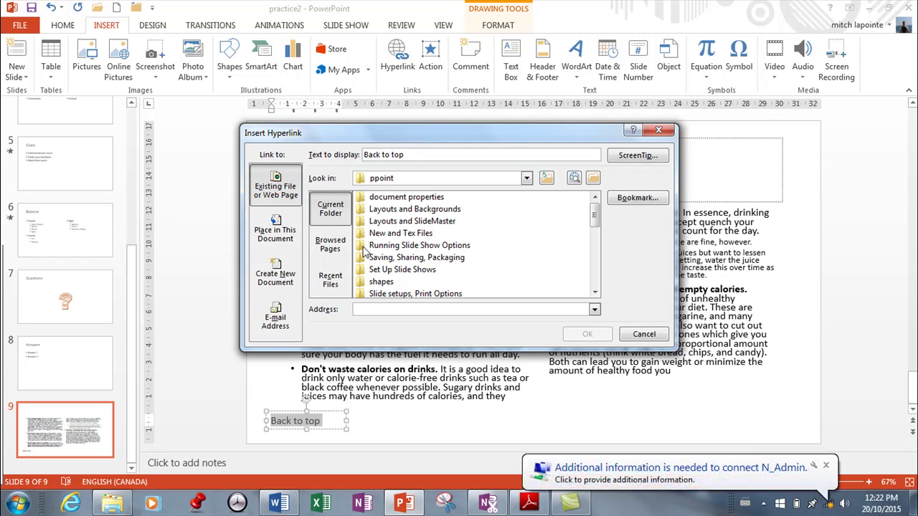
drag(594, 226, 595, 258)
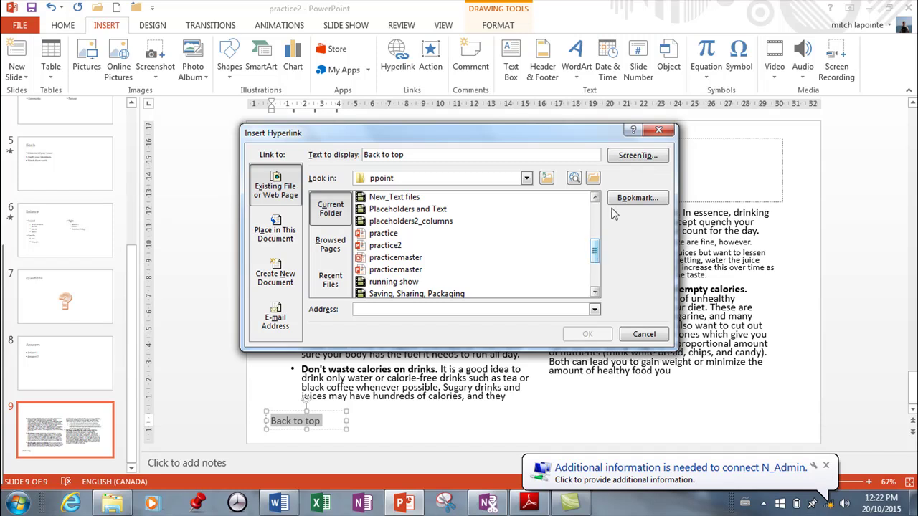
click(285, 232)
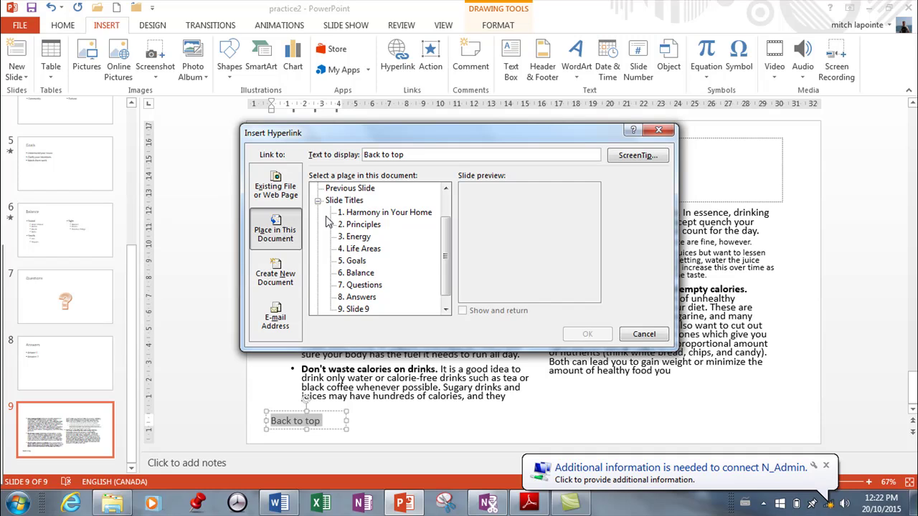
drag(446, 257, 449, 281)
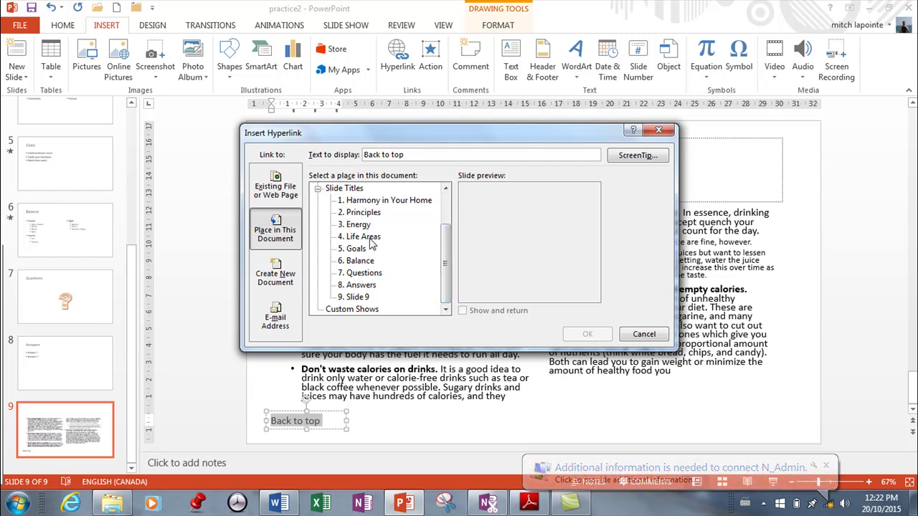
click(357, 297)
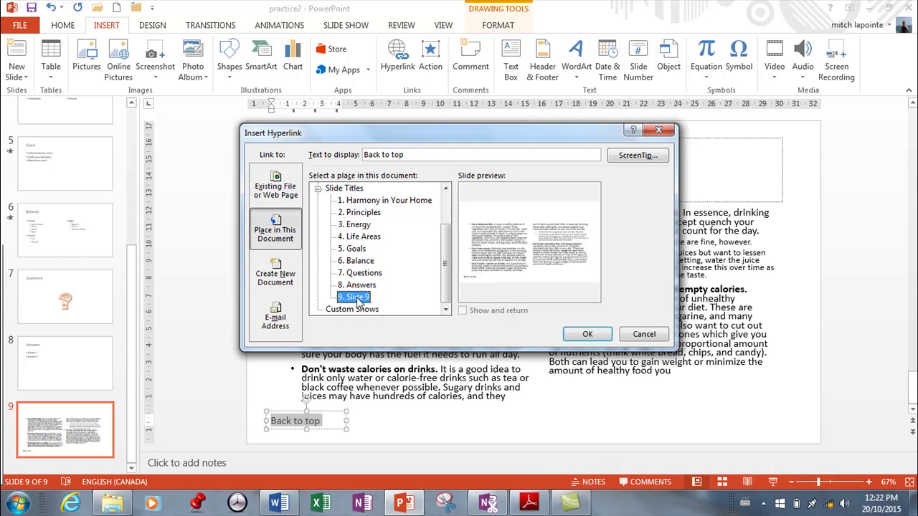
click(586, 337)
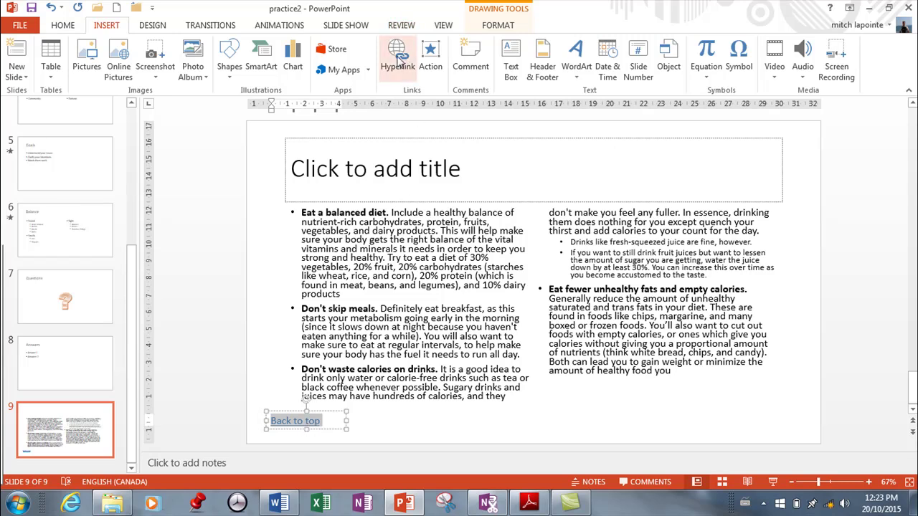
Edit the "Back to top" hyperlink so it links to slide 1, Harmony in Your Home
right_click(302, 426)
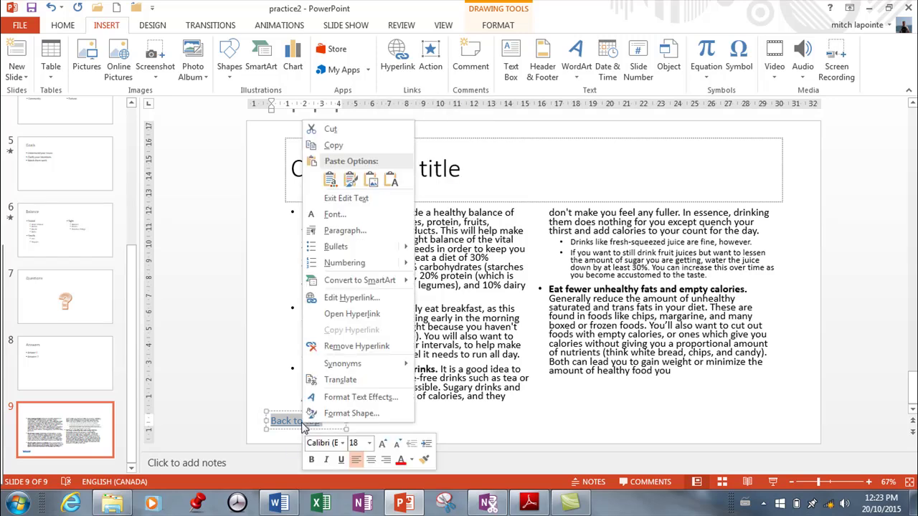
click(353, 299)
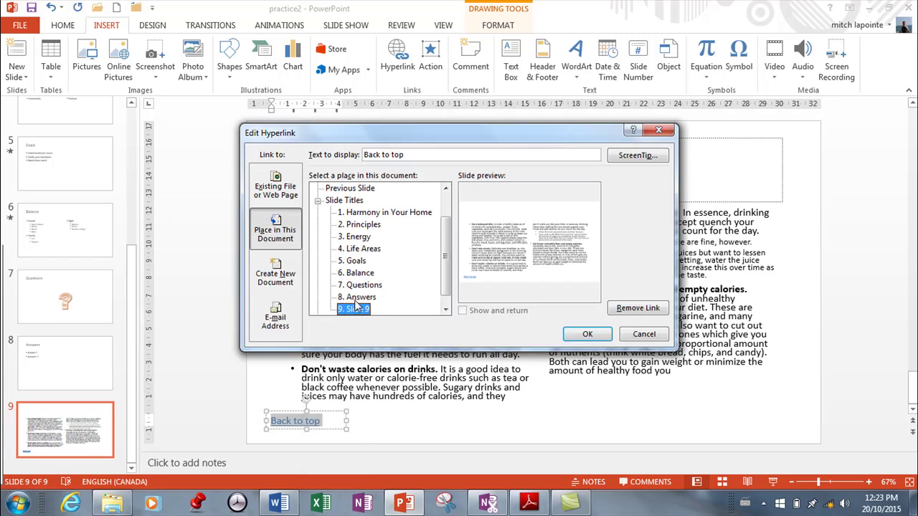
click(354, 217)
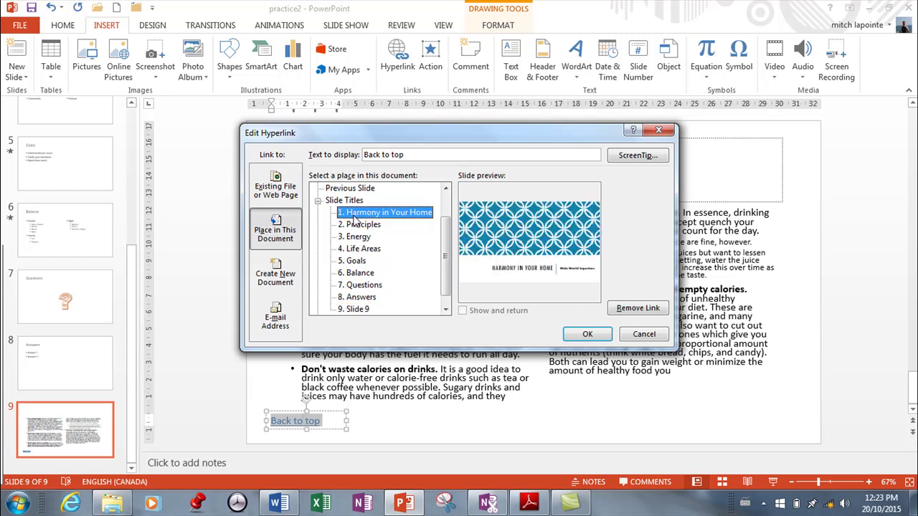
click(585, 335)
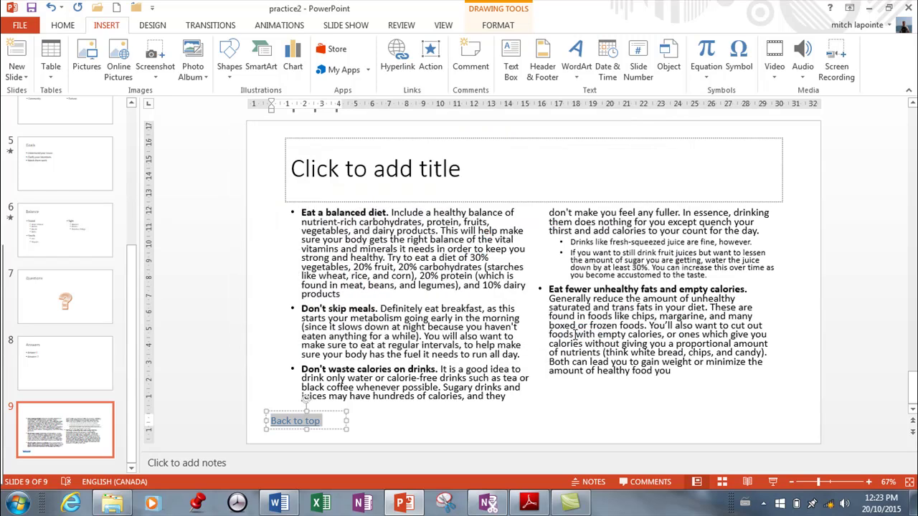
click(378, 412)
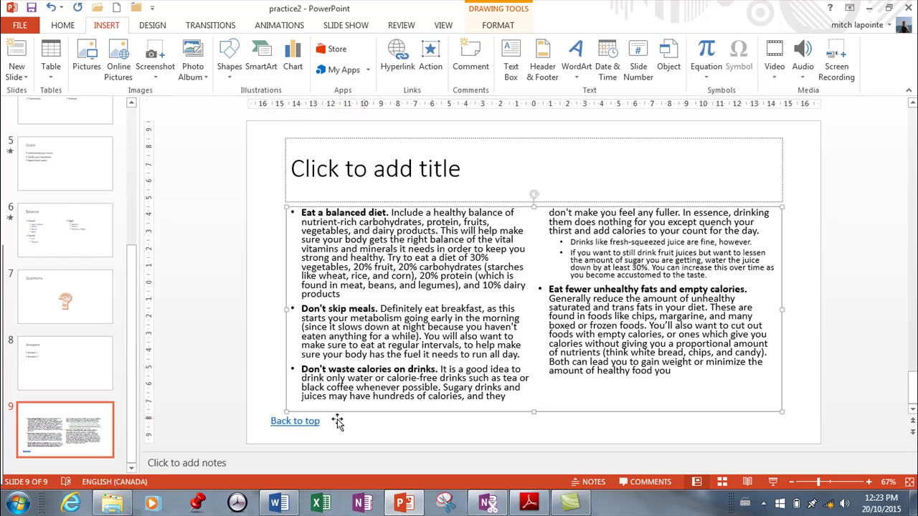
Test the "Back to top" link in Reading View and return to editing
click(747, 483)
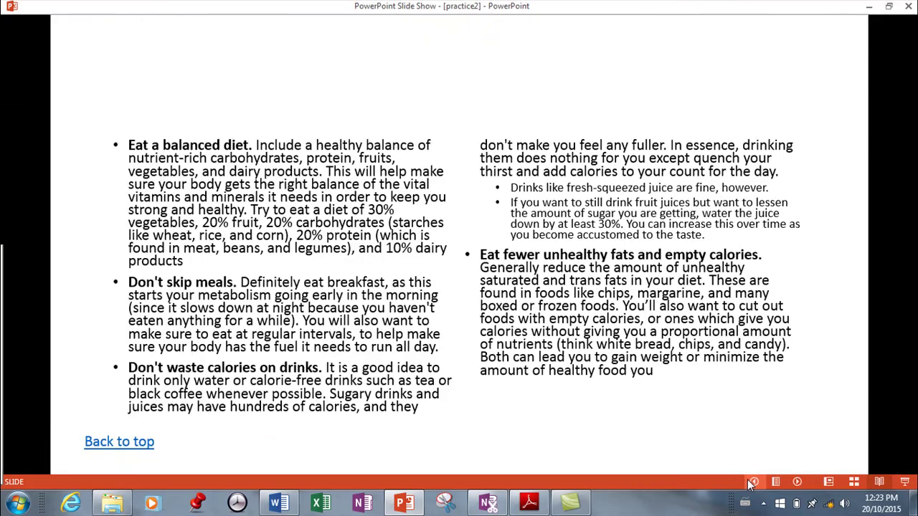
click(119, 442)
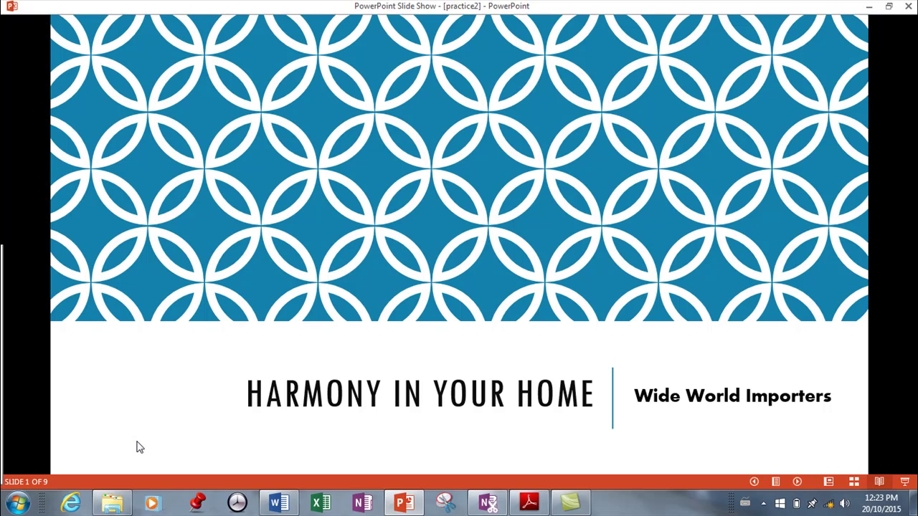
key(Escape)
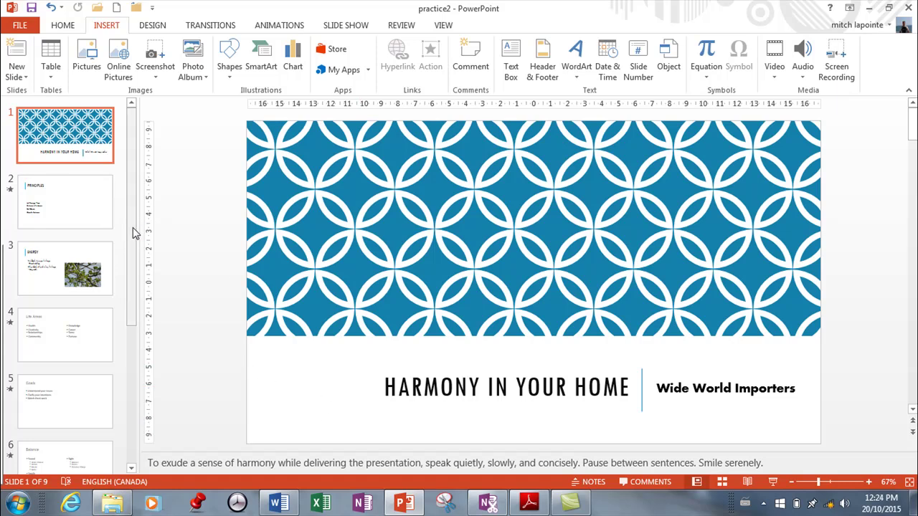
scroll(133, 227, down, 5)
click(30, 452)
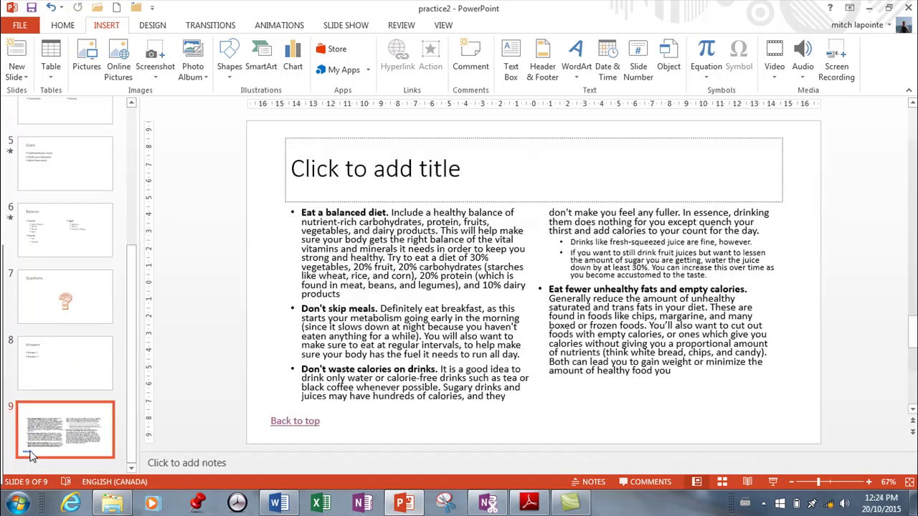
right_click(301, 425)
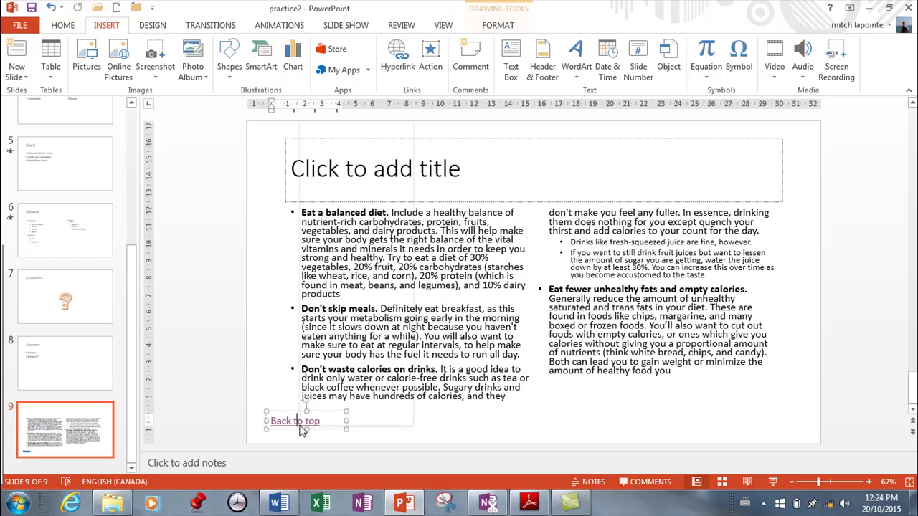
click(352, 300)
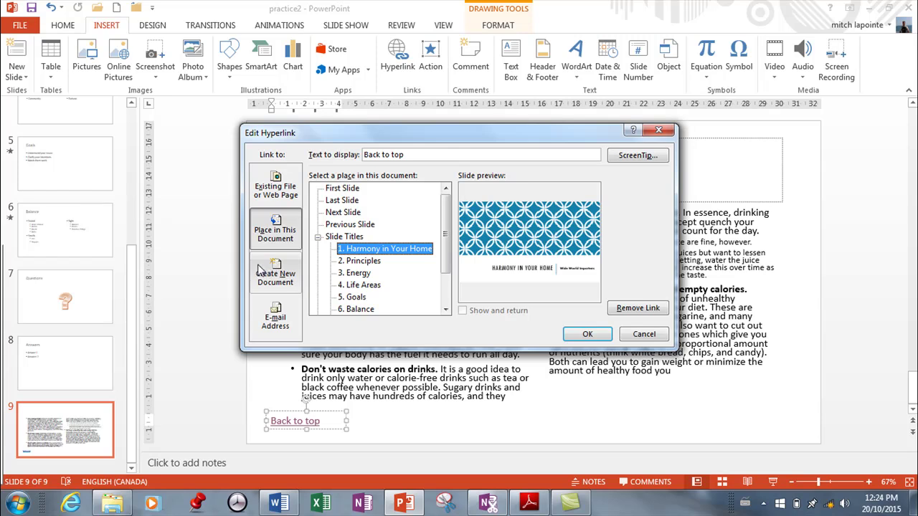
click(274, 189)
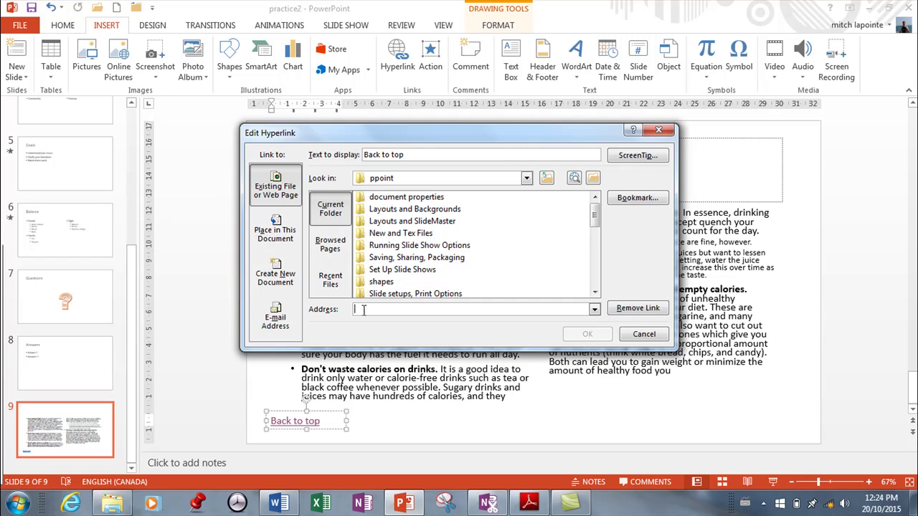
text(www)
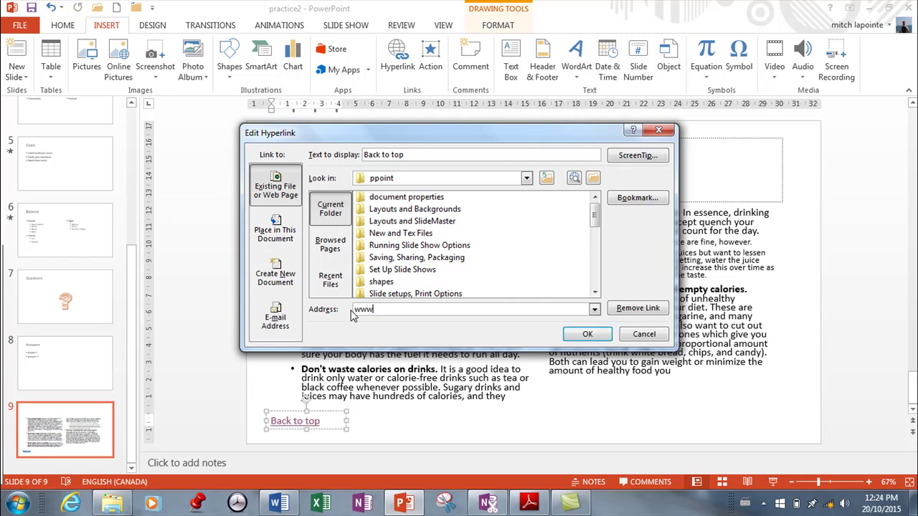
text(.)
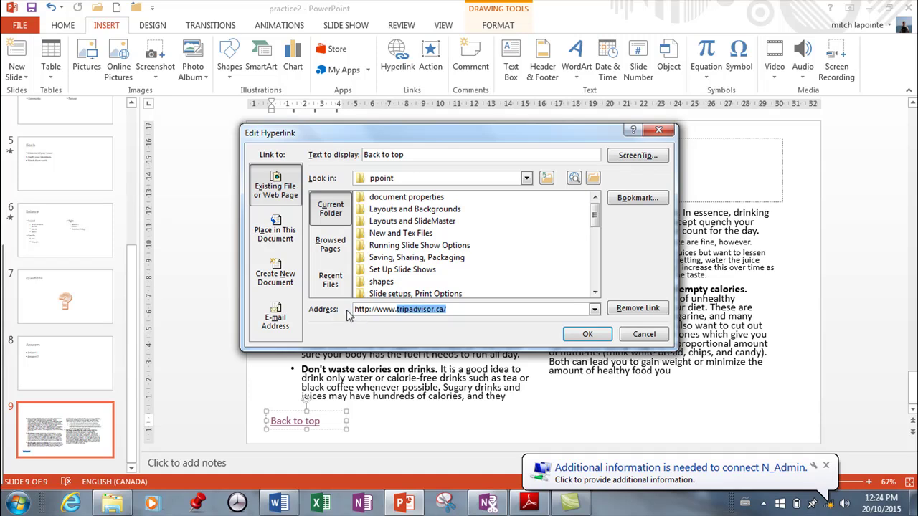
key(BackSpace)
key(BackSpace)
key(BackSpace)
key(BackSpace)
key(BackSpace)
key(BackSpace)
key(BackSpace)
key(BackSpace)
key(BackSpace)
key(BackSpace)
key(BackSpace)
key(BackSpace)
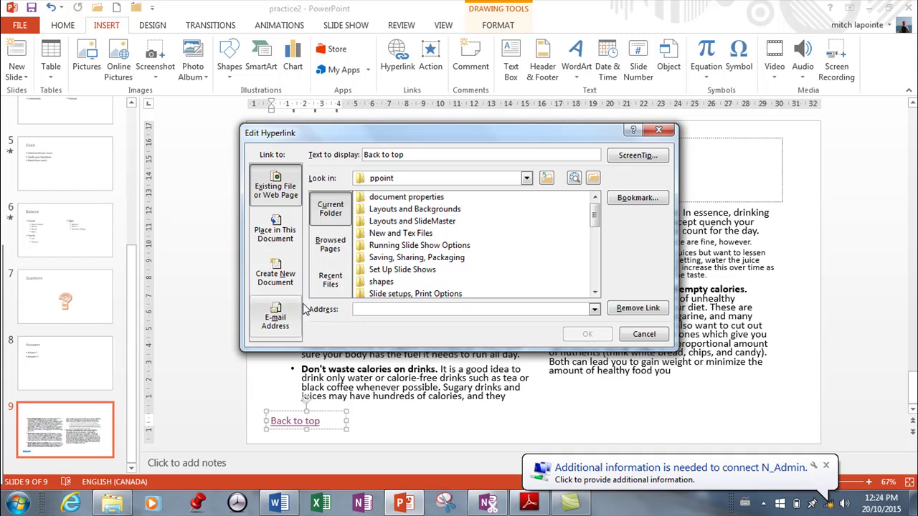
click(287, 319)
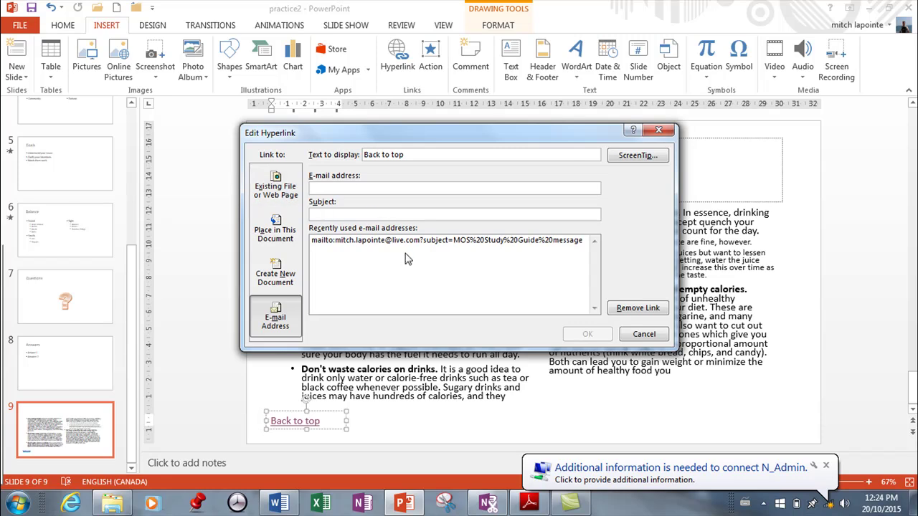
click(644, 335)
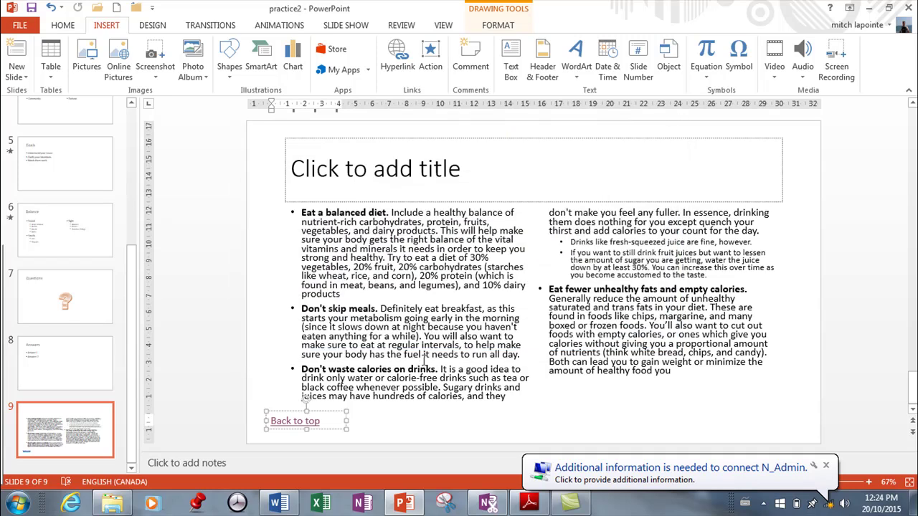